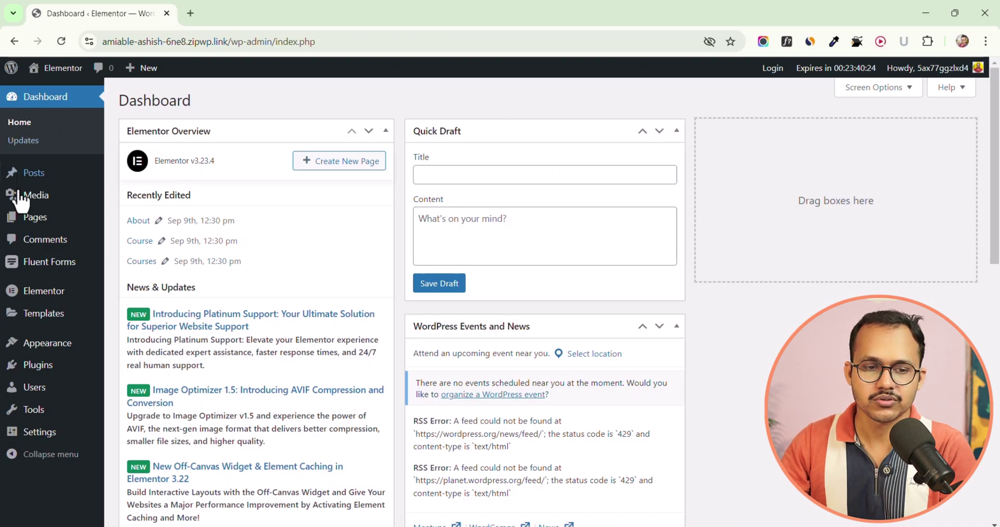
Leave the Media Library for the live 'Tools To Grow Your Income' homepage.
{"action": "mouse_move", "coordinate": [21, 197]}
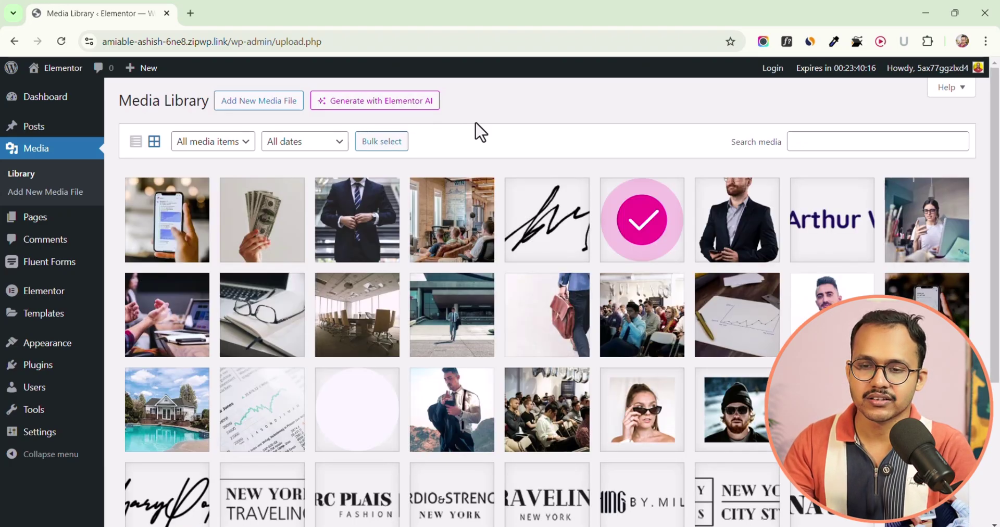
{"action": "left_click", "coordinate": [44, 67]}
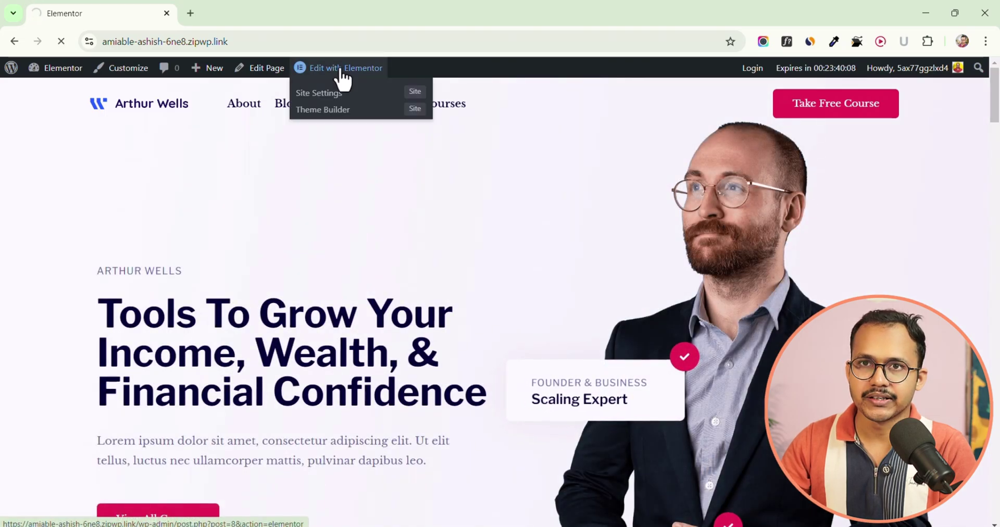
Inspect the Home page's hero heading and portrait image panels for Edit with AI, then go back.
{"action": "left_click", "coordinate": [340, 72]}
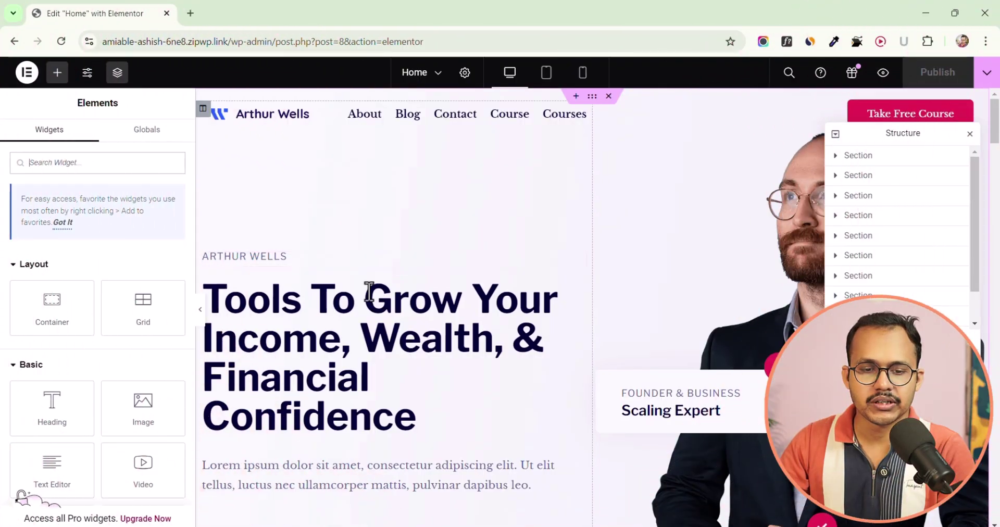
{"action": "left_click", "coordinate": [357, 325]}
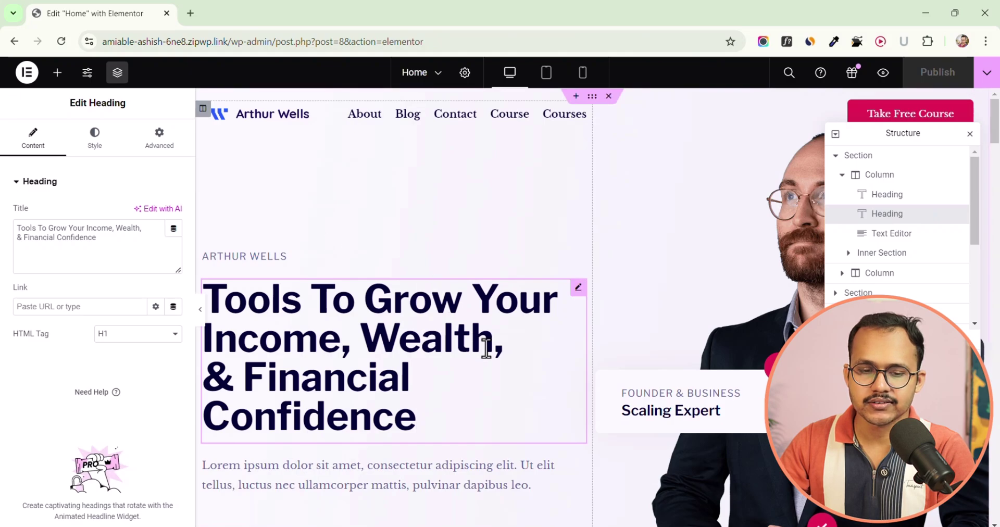
{"action": "scroll", "coordinate": [486, 351], "scroll_direction": "down", "scroll_amount": 4}
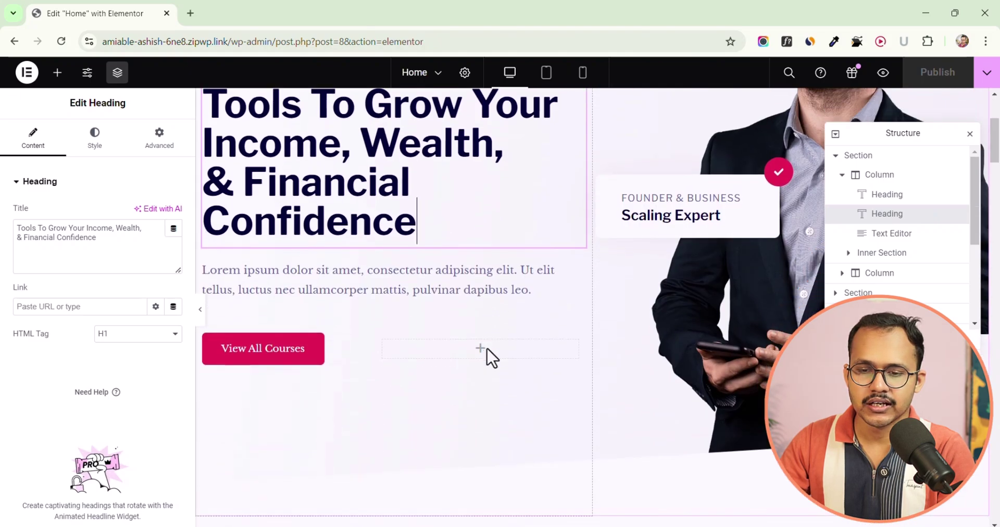
{"action": "left_click", "coordinate": [732, 246]}
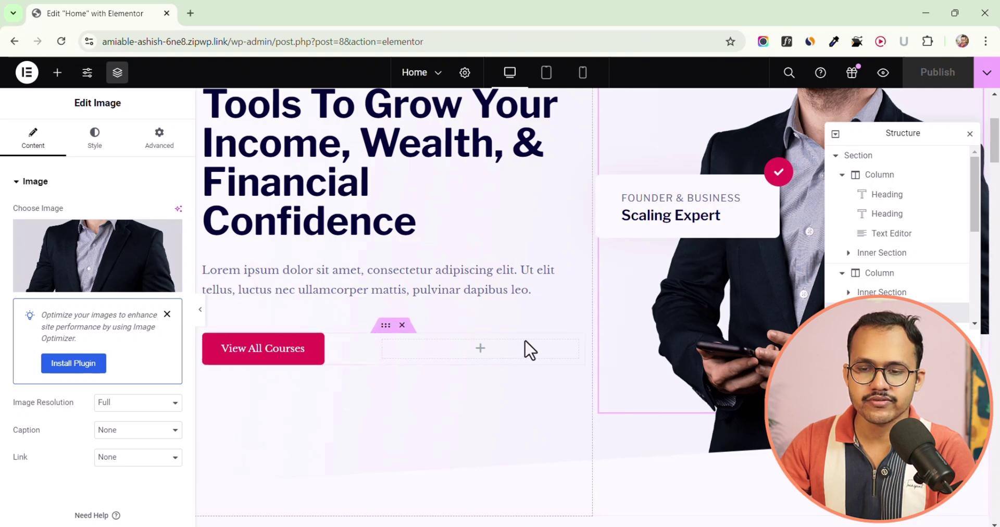
{"action": "scroll", "coordinate": [530, 346], "scroll_direction": "down", "scroll_amount": 7}
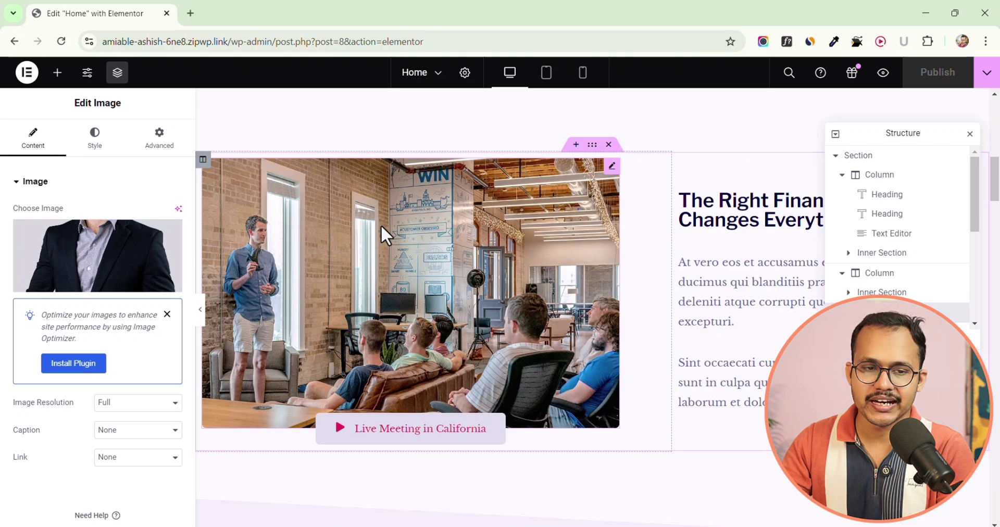
{"action": "left_click", "coordinate": [14, 42]}
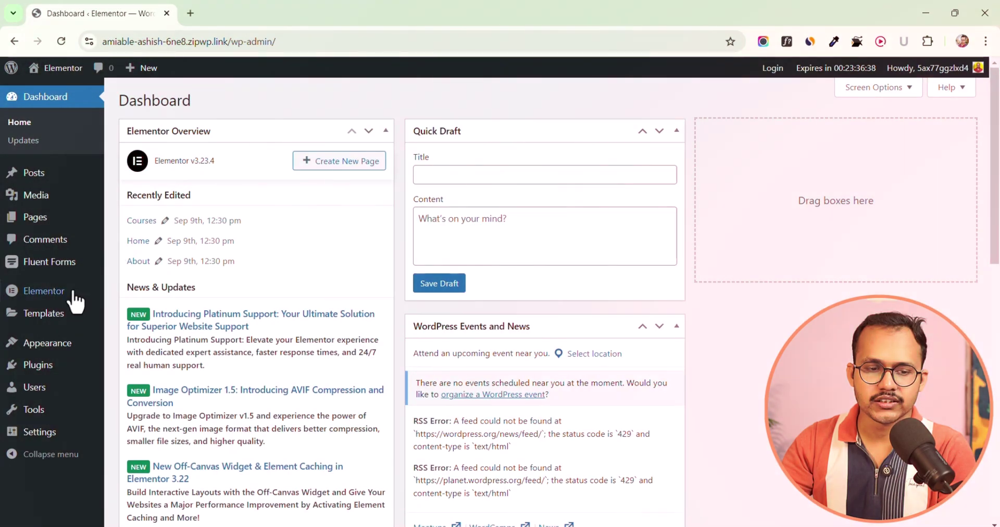
Enable Beta Tester in Elementor Tools > Version Control, save, and dismiss the sign-up prompt.
{"action": "mouse_move", "coordinate": [46, 298]}
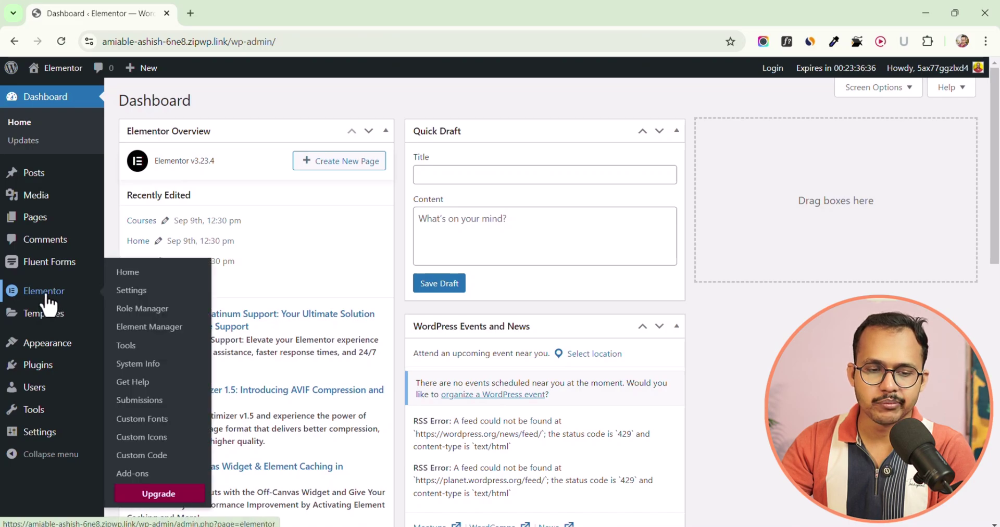
{"action": "left_click", "coordinate": [137, 348]}
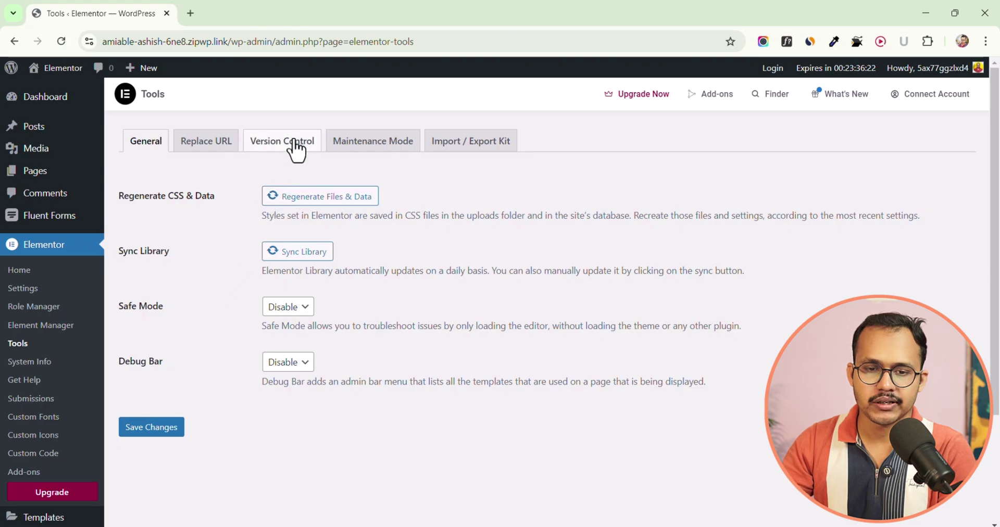
{"action": "left_click", "coordinate": [295, 141]}
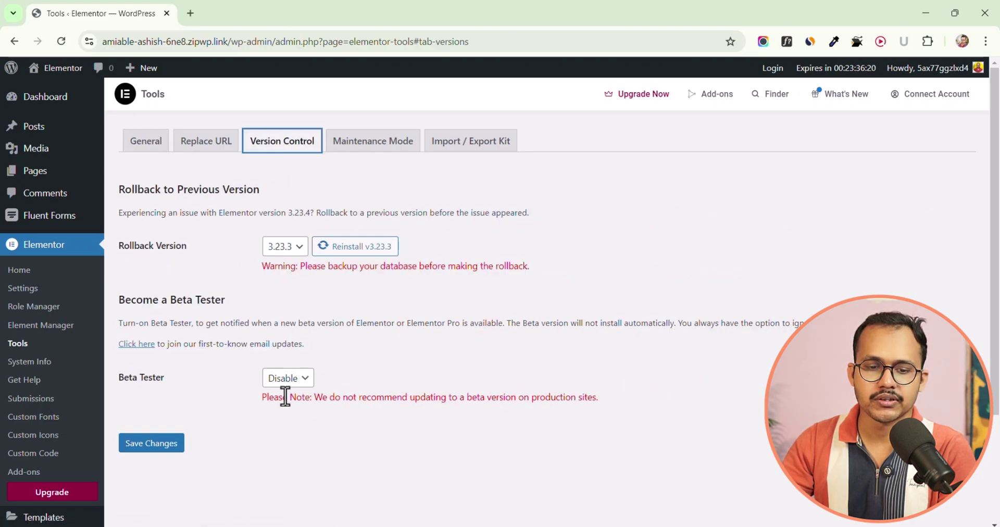
{"action": "left_click", "coordinate": [288, 380]}
{"action": "left_click", "coordinate": [292, 415]}
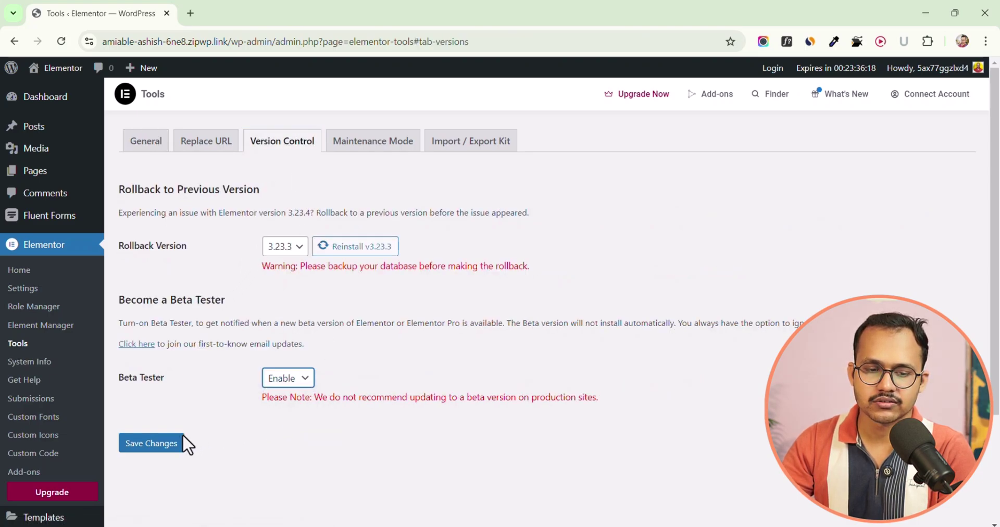
{"action": "left_click", "coordinate": [156, 444]}
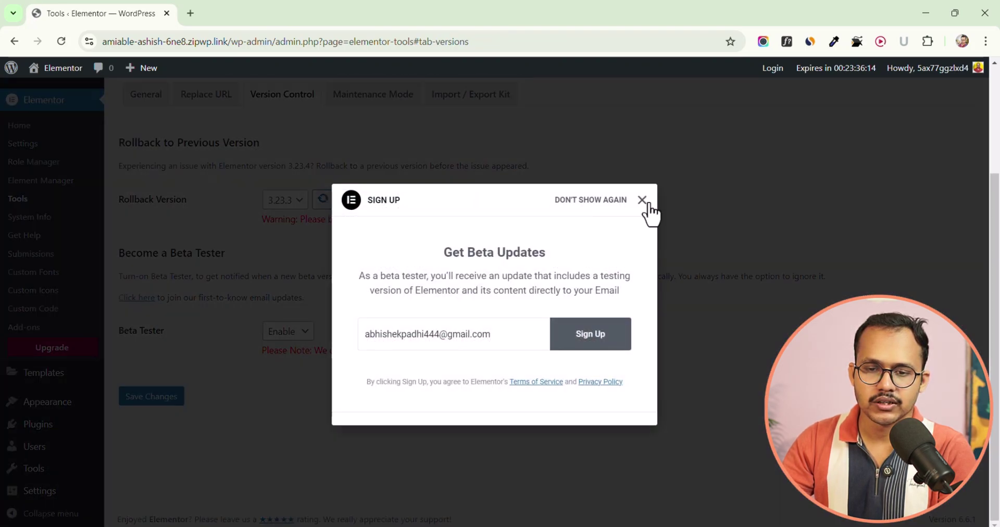
{"action": "left_click", "coordinate": [643, 201]}
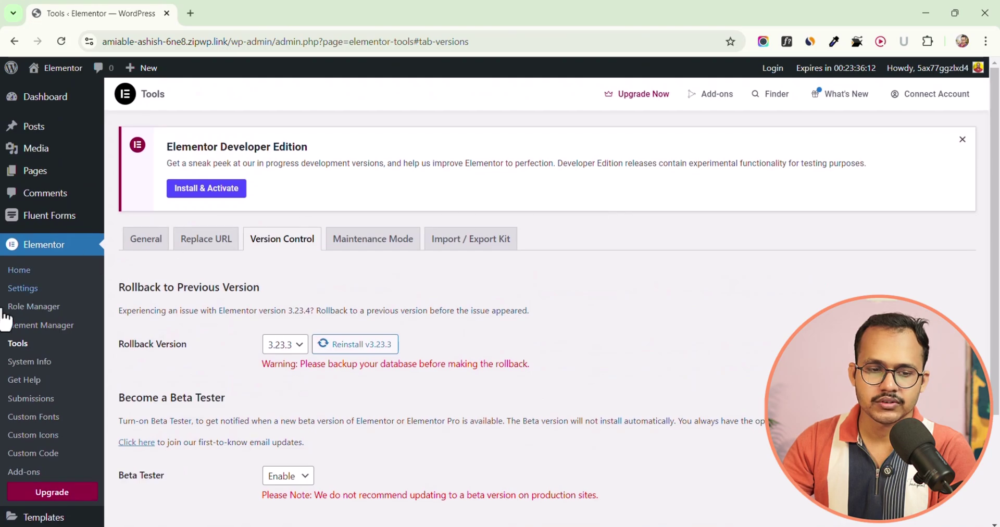
{"action": "scroll", "coordinate": [31, 390], "scroll_direction": "down", "scroll_amount": 3}
Update the Elementor plugin to 3.24.0-beta3 from the Plugins page.
{"action": "left_click", "coordinate": [35, 432]}
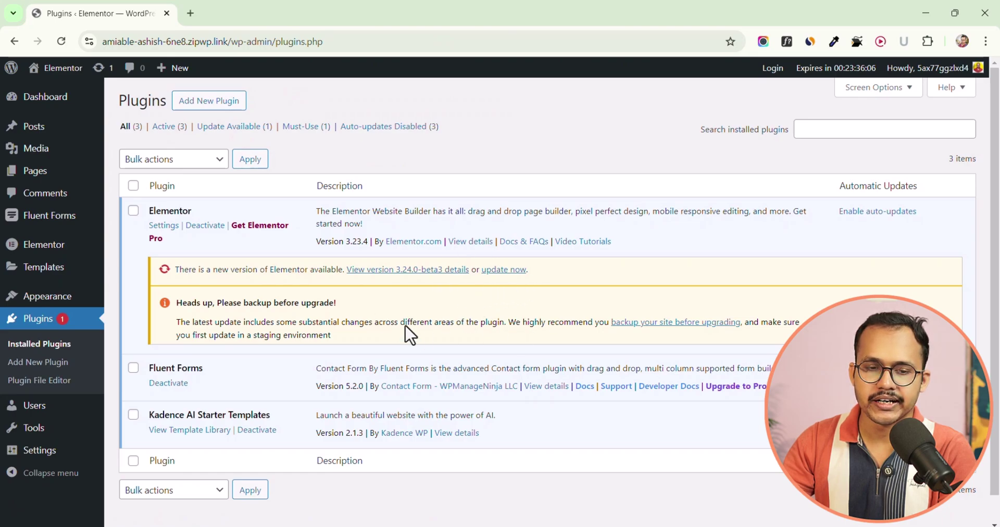
{"action": "left_click", "coordinate": [504, 269]}
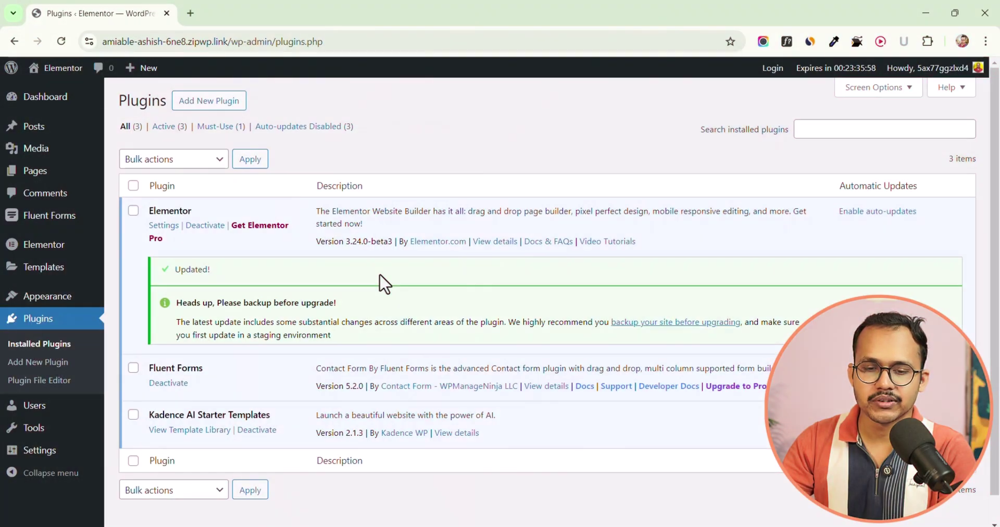
{"action": "mouse_move", "coordinate": [47, 249]}
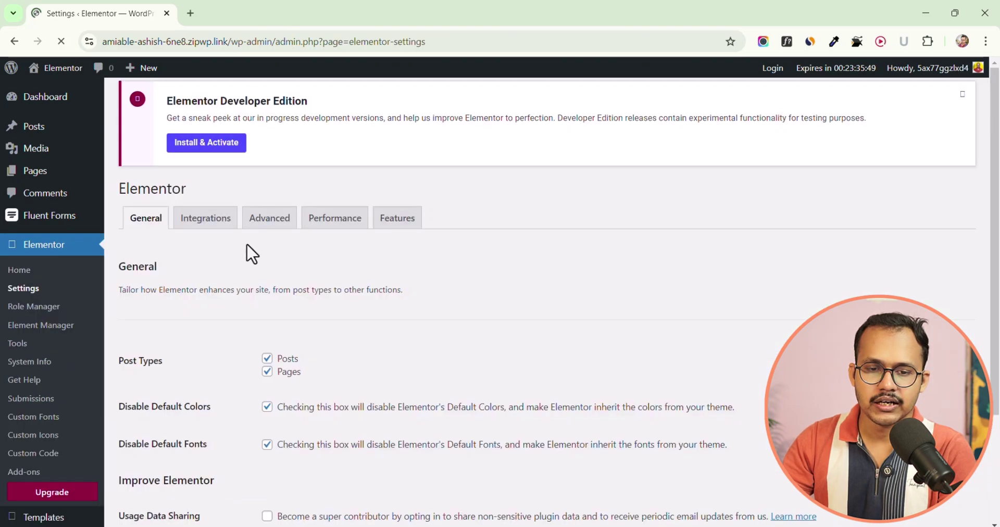
Set Build with AI to Inactive in Elementor's Features tab, save, and view the live site.
{"action": "left_click", "coordinate": [394, 243]}
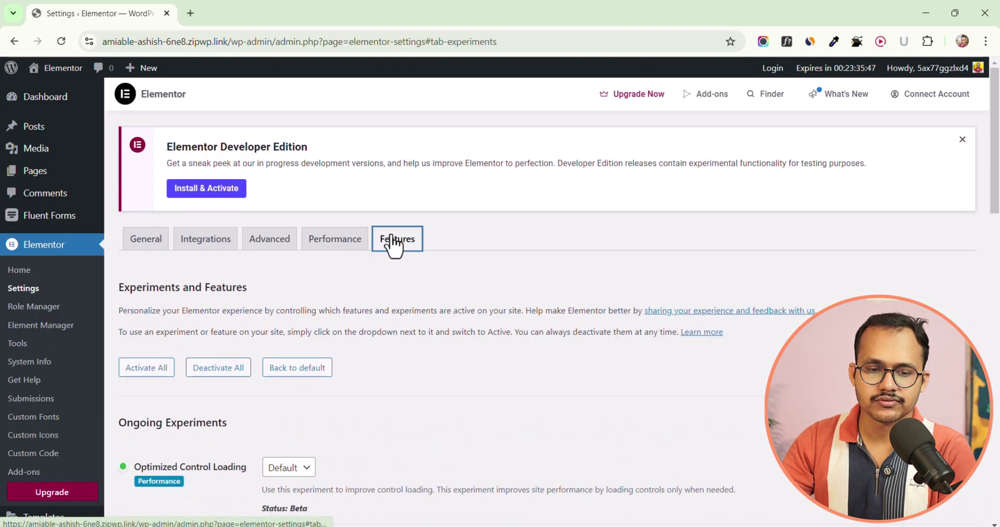
{"action": "scroll", "coordinate": [488, 361], "scroll_direction": "down", "scroll_amount": 12}
{"action": "scroll", "coordinate": [446, 332], "scroll_direction": "down", "scroll_amount": 6}
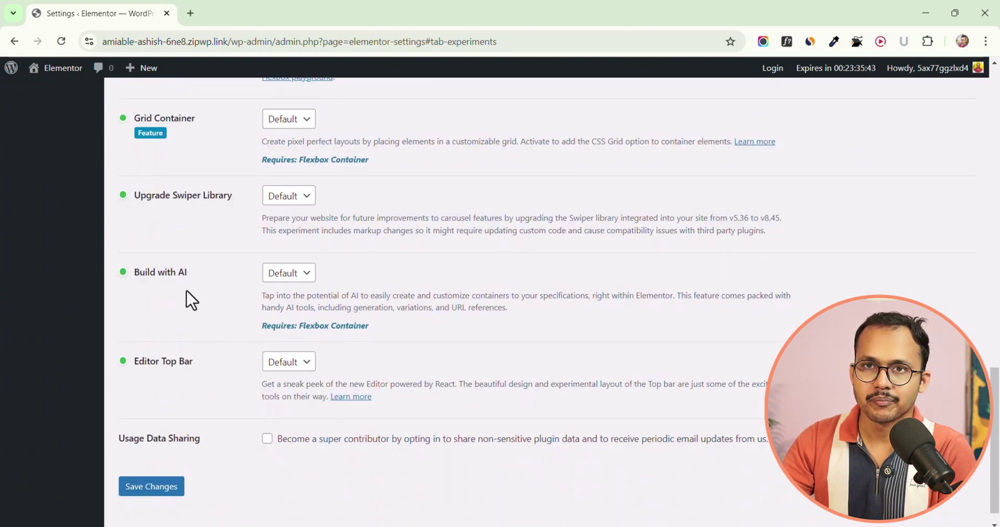
{"action": "left_click", "coordinate": [308, 272]}
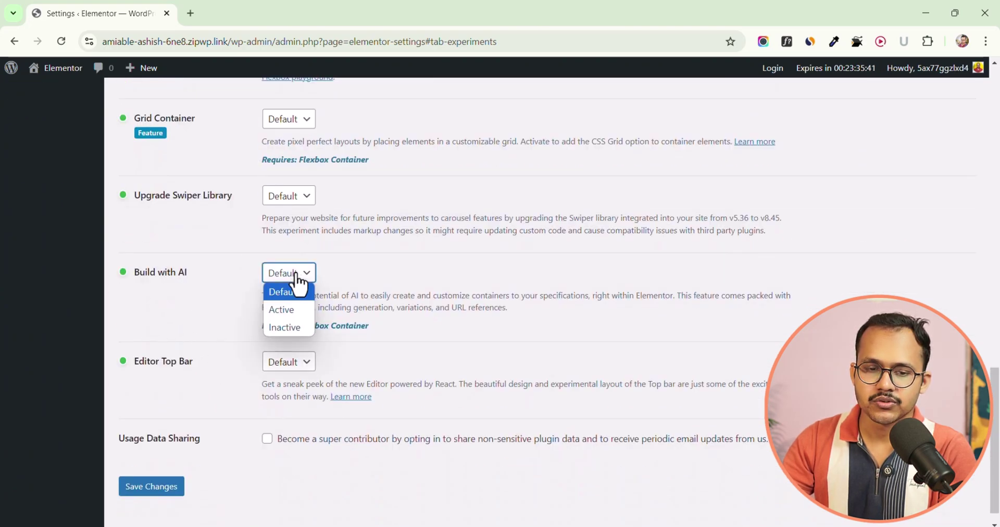
{"action": "left_click", "coordinate": [287, 328]}
{"action": "left_click", "coordinate": [157, 486]}
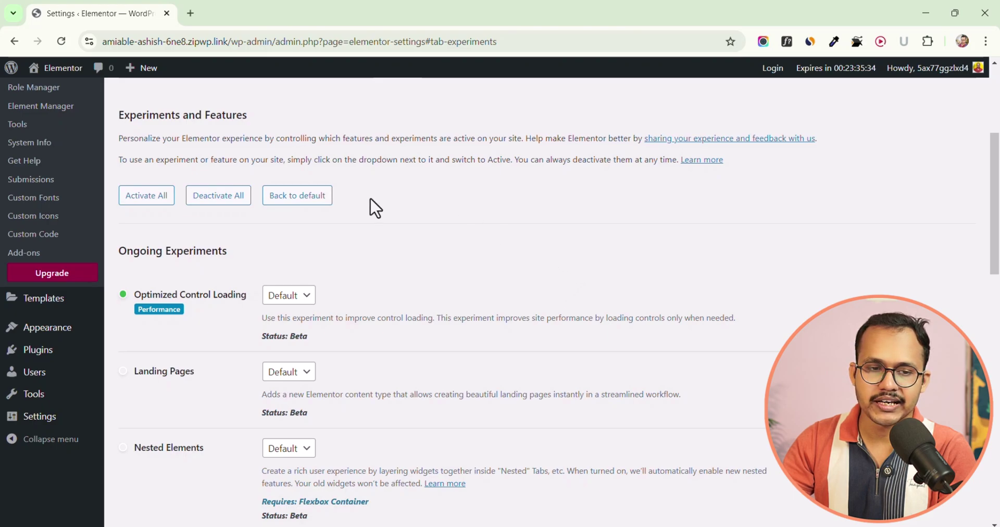
{"action": "left_click", "coordinate": [42, 89]}
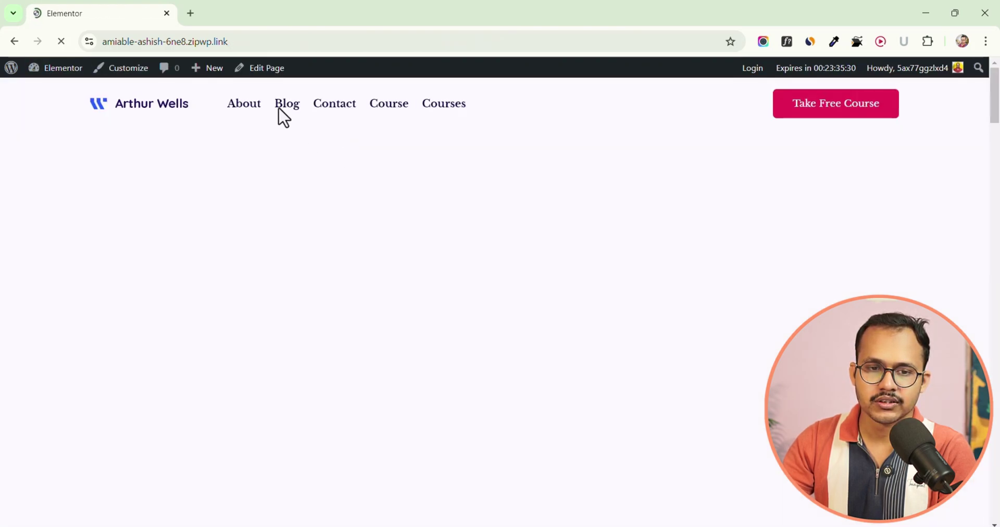
Confirm the Home page's hero heading still shows Edit with AI, then return to the Dashboard.
{"action": "left_click", "coordinate": [348, 79]}
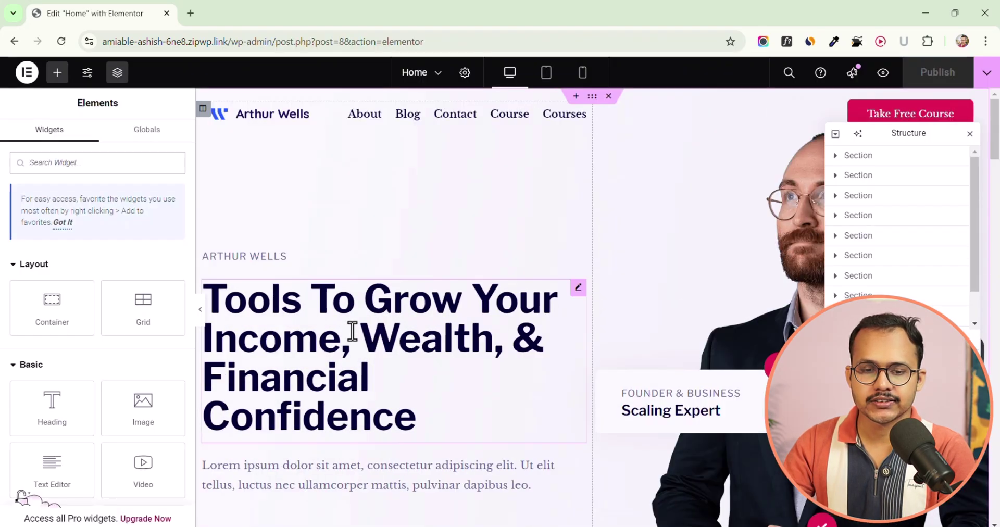
{"action": "left_click", "coordinate": [353, 332]}
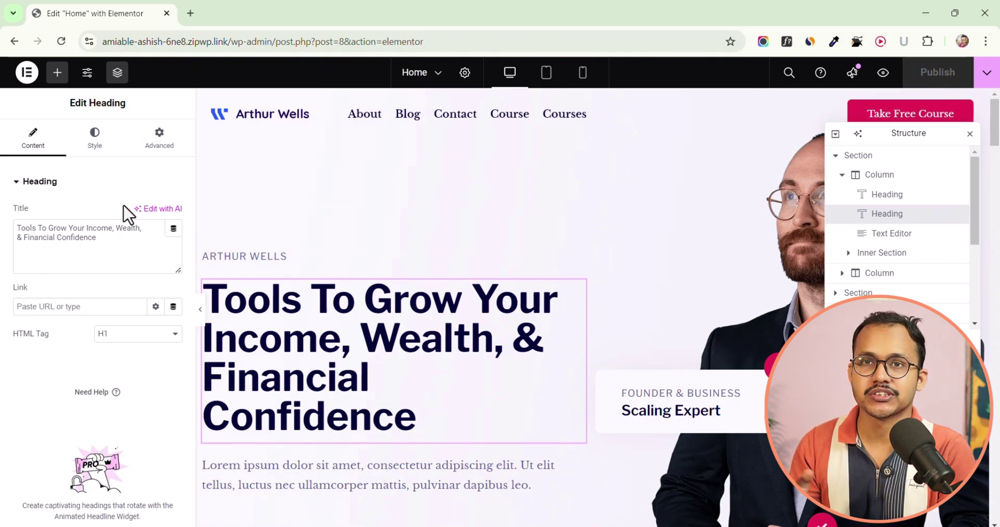
{"action": "left_click", "coordinate": [12, 43]}
{"action": "mouse_move", "coordinate": [60, 66]}
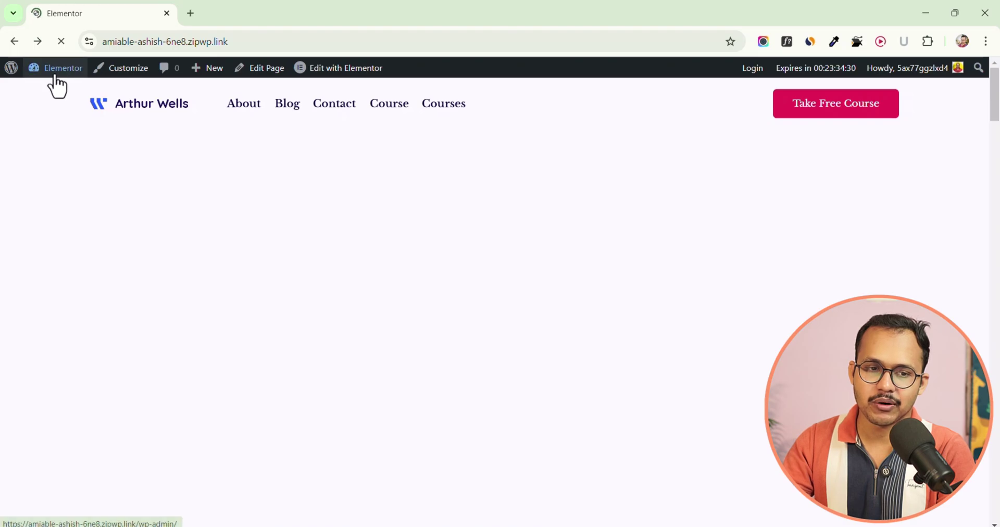
{"action": "left_click", "coordinate": [59, 94]}
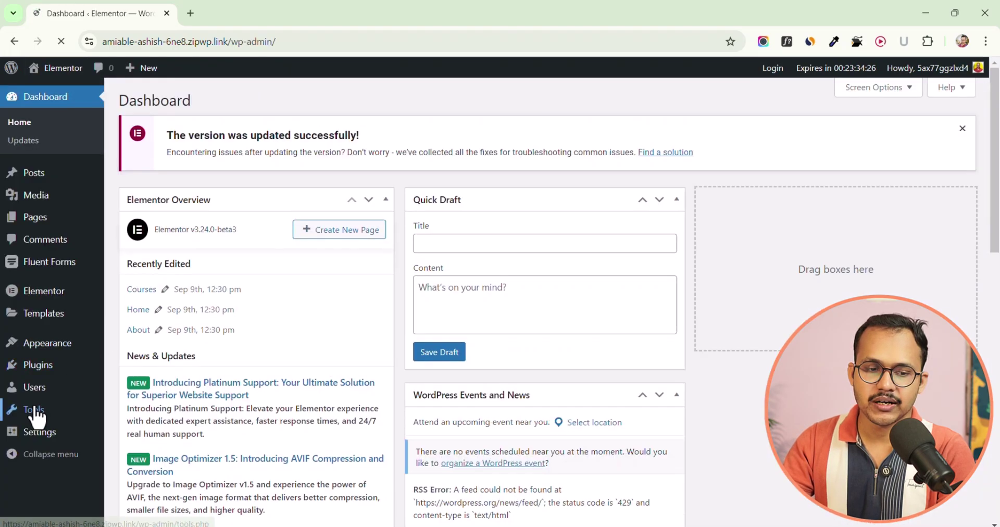
Uncheck Enable Elementor AI functionality on your user profile and update the profile.
{"action": "scroll", "coordinate": [26, 411], "scroll_direction": "down", "scroll_amount": 3}
{"action": "mouse_move", "coordinate": [89, 394]}
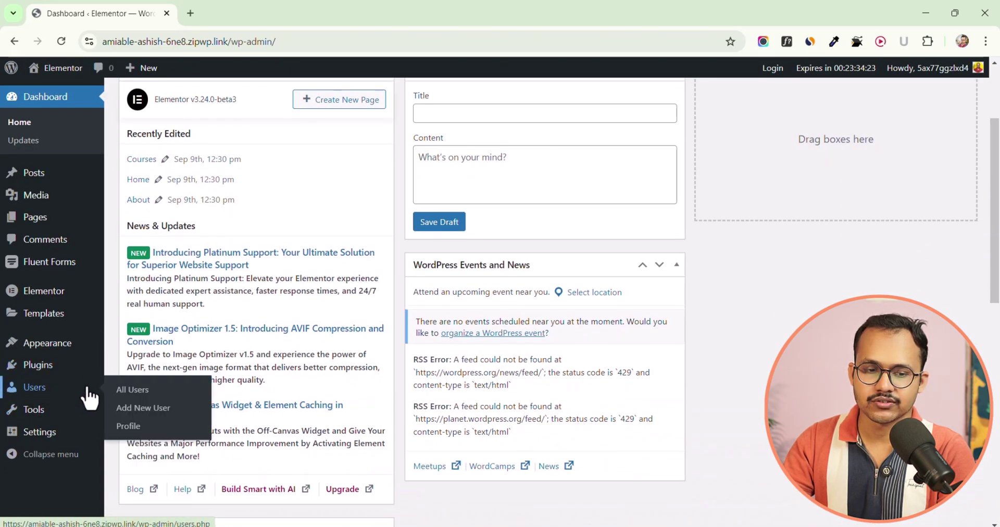
{"action": "left_click", "coordinate": [125, 394]}
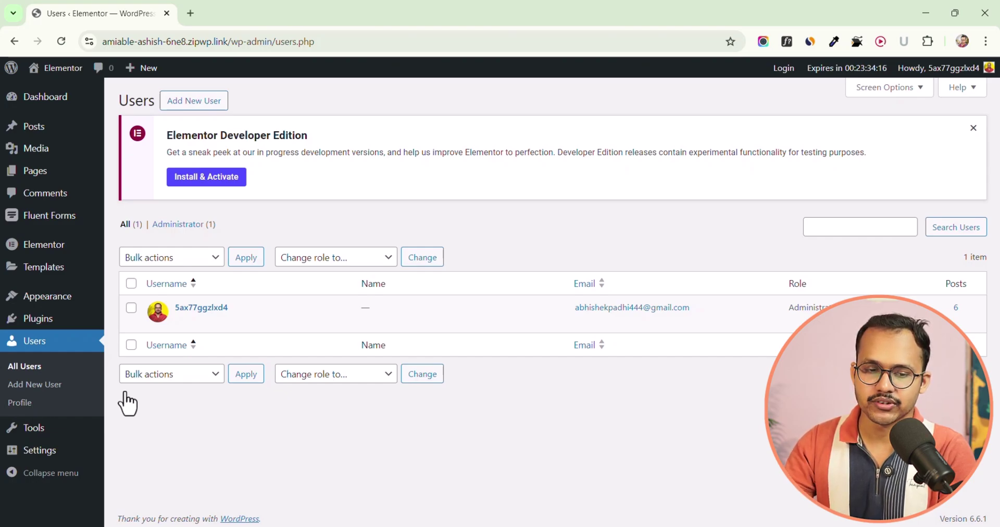
{"action": "mouse_move", "coordinate": [223, 331]}
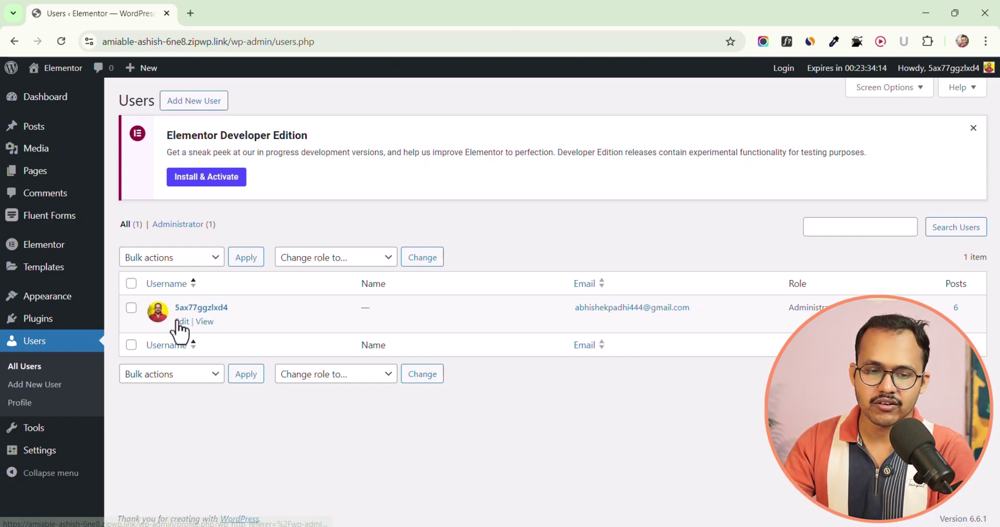
{"action": "scroll", "coordinate": [413, 272], "scroll_direction": "down", "scroll_amount": 8}
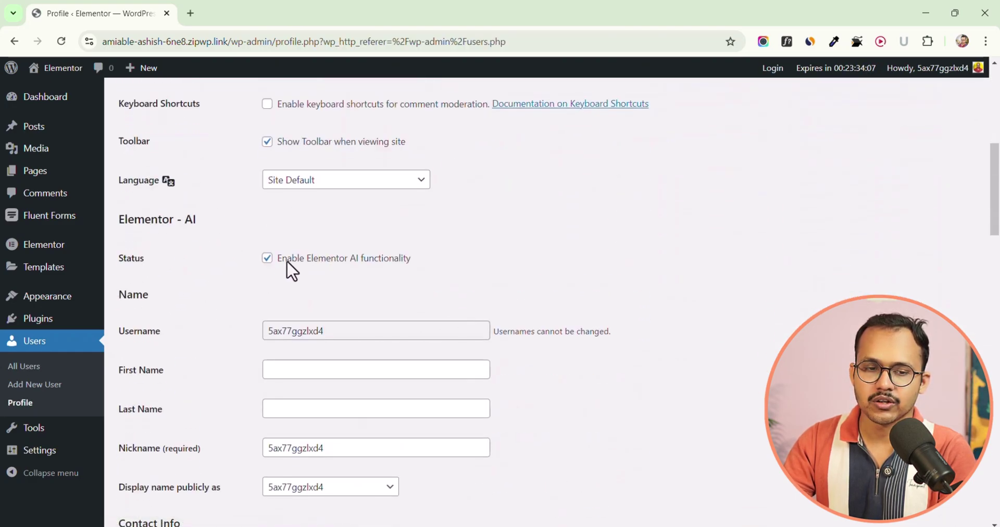
{"action": "left_click", "coordinate": [268, 259]}
{"action": "scroll", "coordinate": [223, 320], "scroll_direction": "down", "scroll_amount": 20}
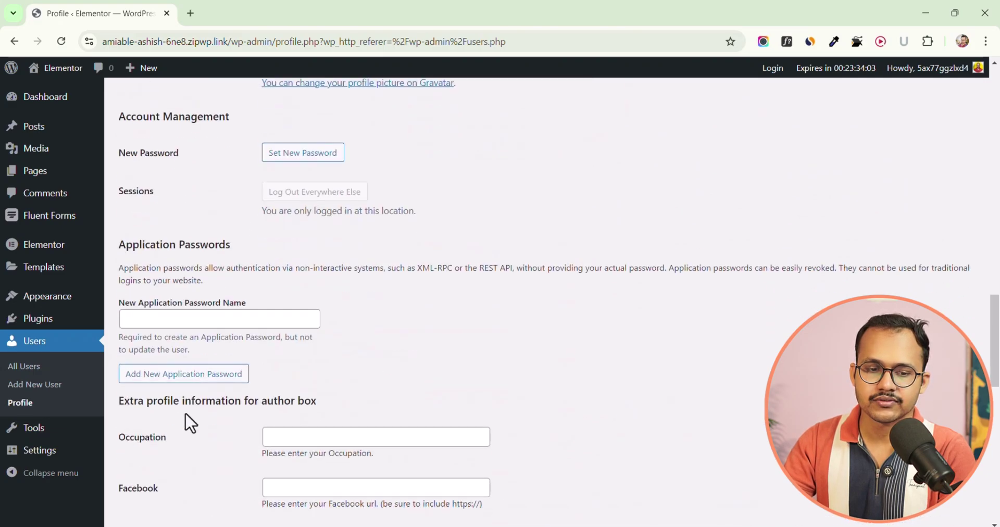
{"action": "left_click", "coordinate": [154, 461]}
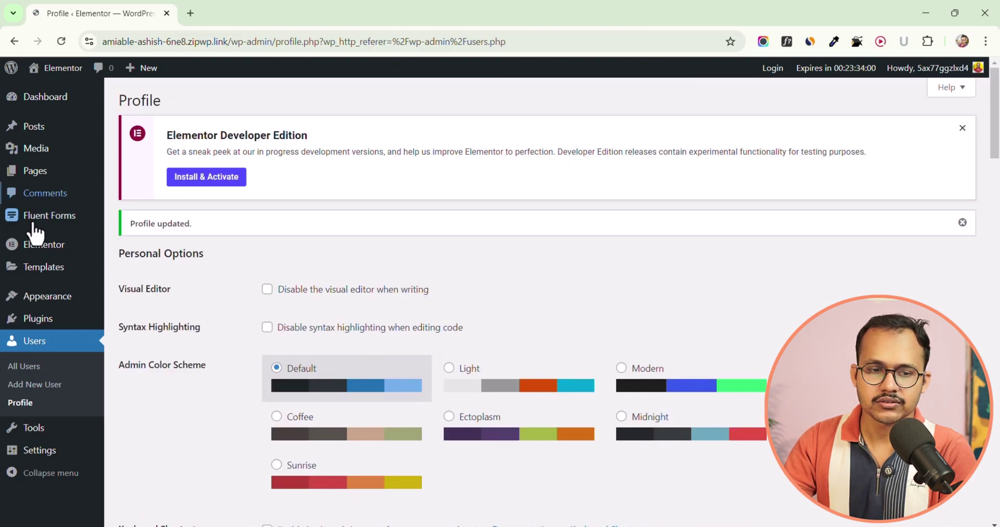
{"action": "mouse_move", "coordinate": [43, 250]}
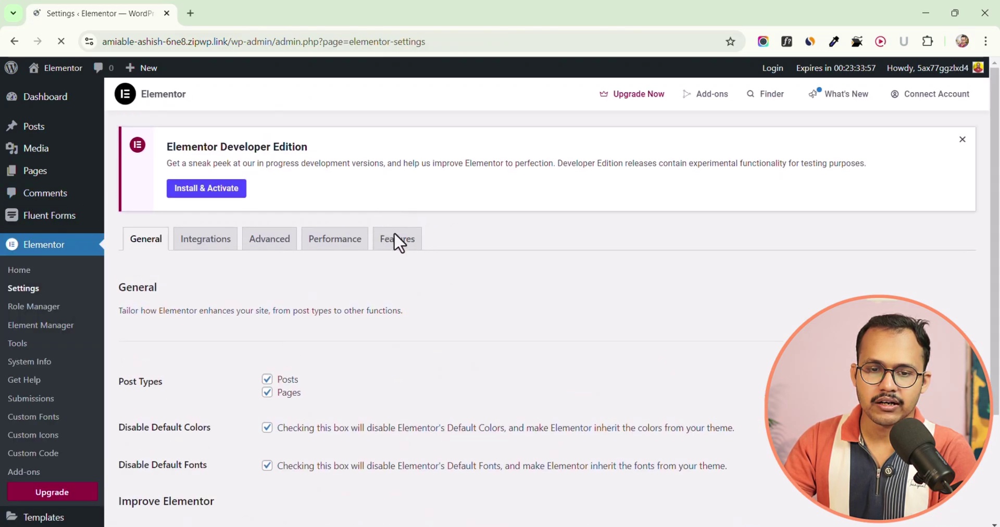
Review the experiments in Elementor's Features tab, then visit the live homepage.
{"action": "left_click", "coordinate": [397, 240]}
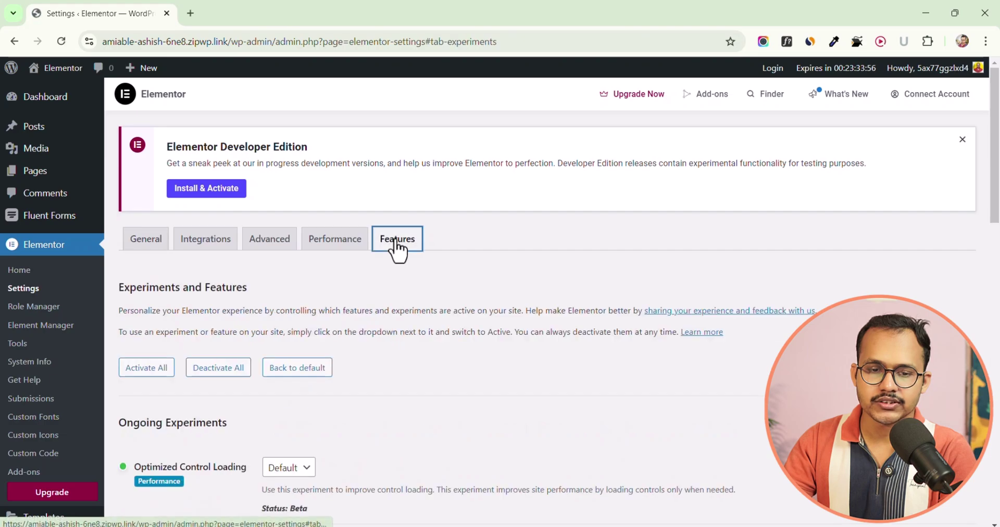
{"action": "scroll", "coordinate": [458, 272], "scroll_direction": "down", "scroll_amount": 8}
{"action": "scroll", "coordinate": [431, 307], "scroll_direction": "down", "scroll_amount": 7}
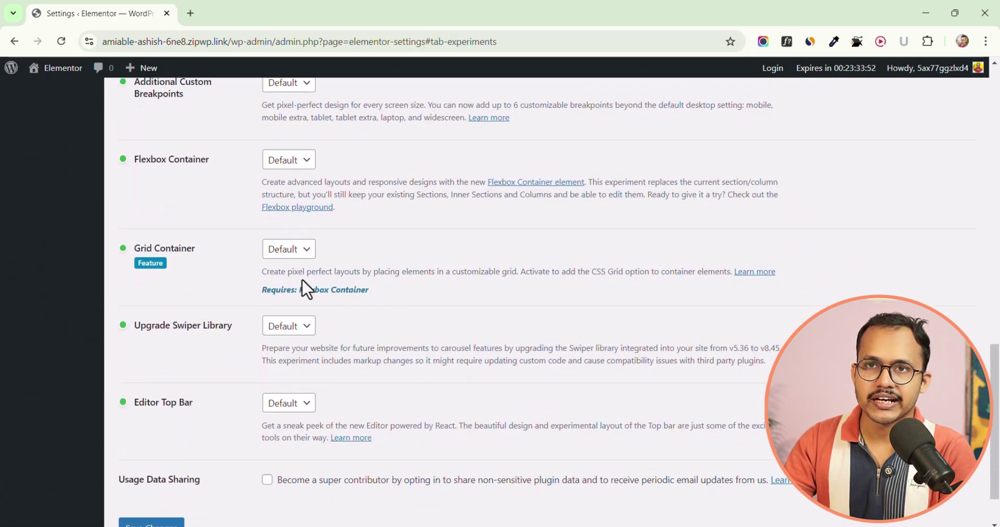
{"action": "scroll", "coordinate": [422, 250], "scroll_direction": "up", "scroll_amount": 20}
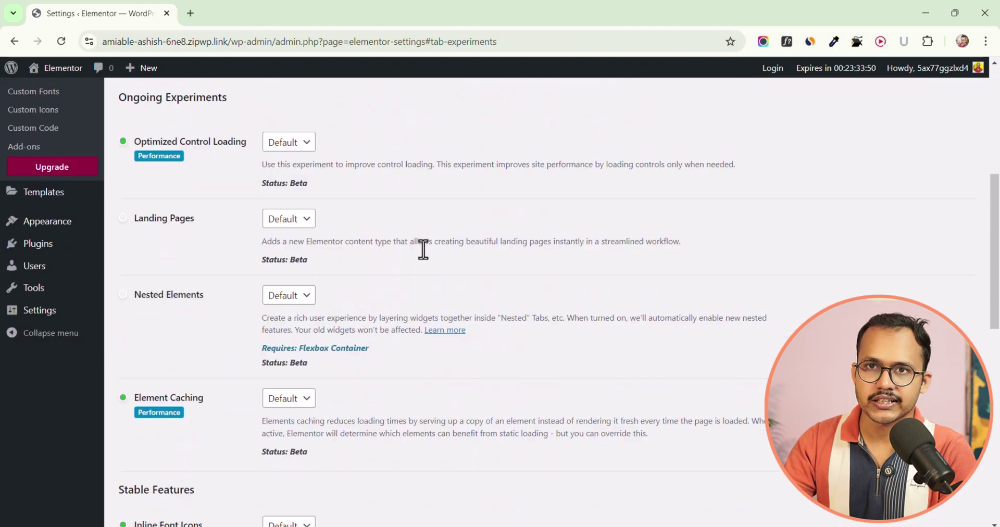
{"action": "left_click", "coordinate": [60, 68]}
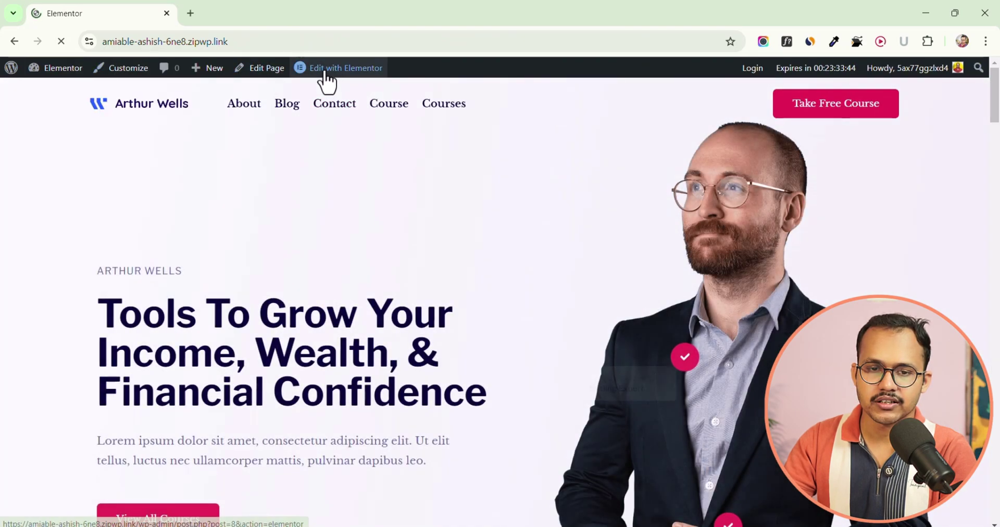
Verify the hero heading and Live Meeting image lack Edit with AI, dismissing the Optimize tip.
{"action": "left_click", "coordinate": [344, 73]}
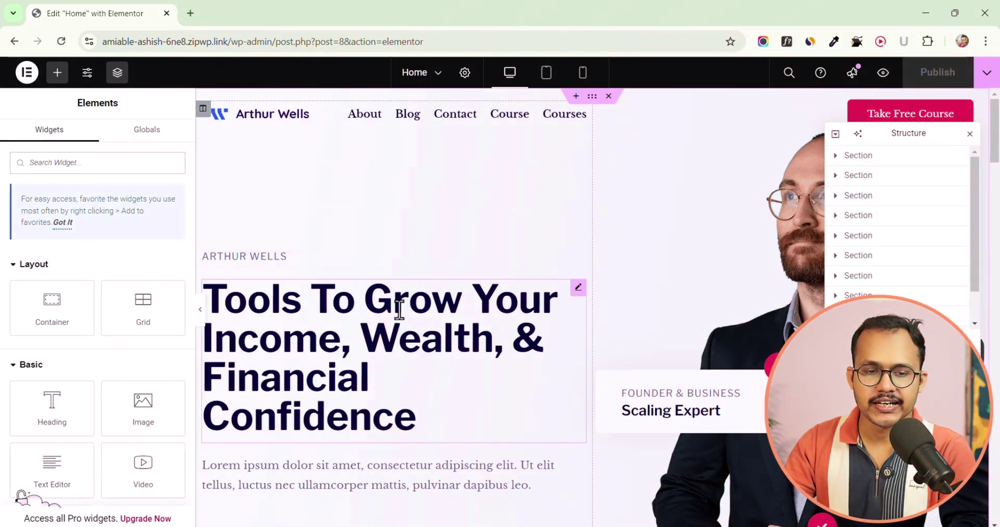
{"action": "left_click", "coordinate": [399, 309]}
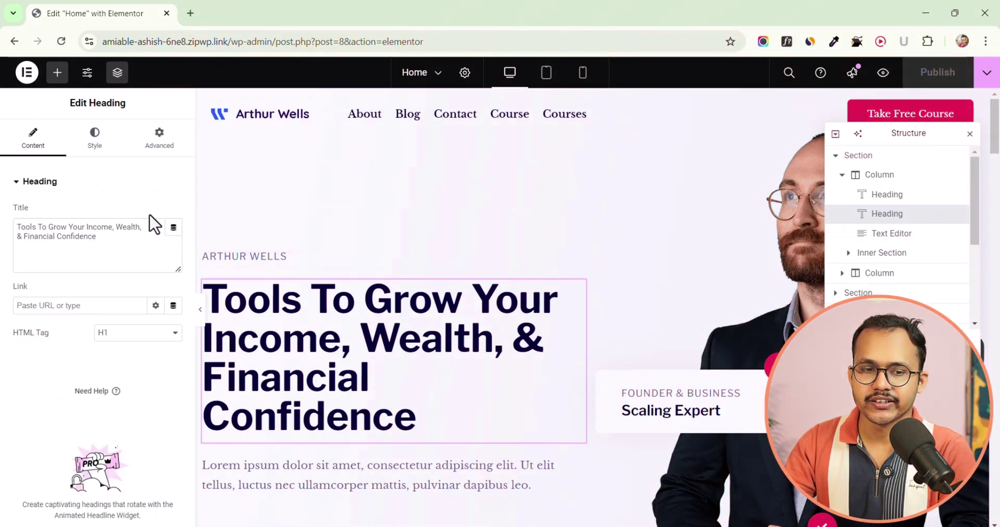
{"action": "scroll", "coordinate": [607, 388], "scroll_direction": "down", "scroll_amount": 10}
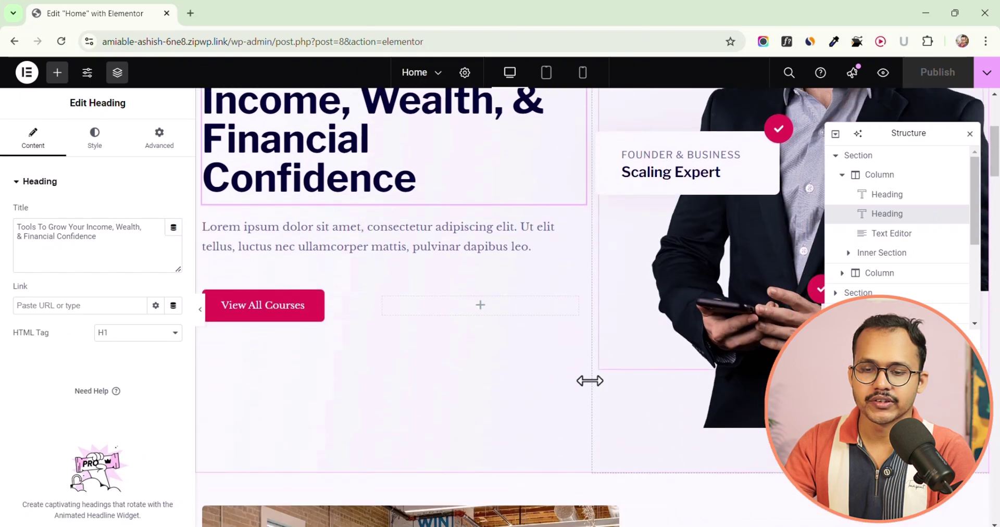
{"action": "left_click", "coordinate": [437, 280]}
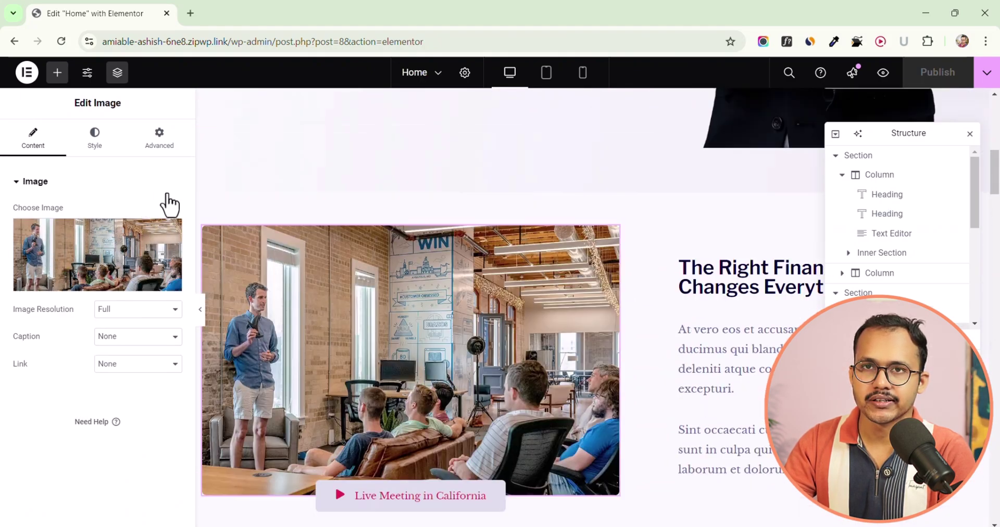
{"action": "scroll", "coordinate": [576, 326], "scroll_direction": "down", "scroll_amount": 3}
{"action": "scroll", "coordinate": [576, 325], "scroll_direction": "down", "scroll_amount": 5}
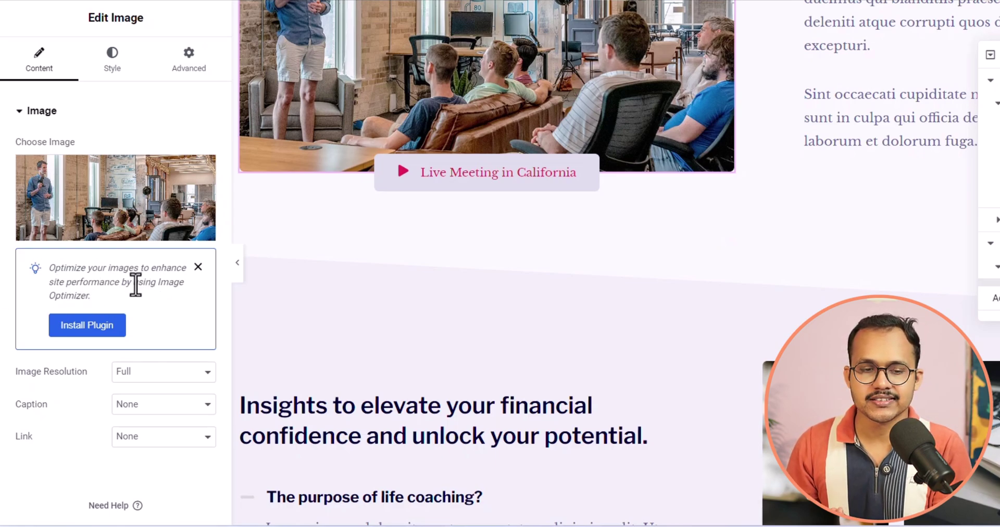
{"action": "left_click", "coordinate": [198, 267]}
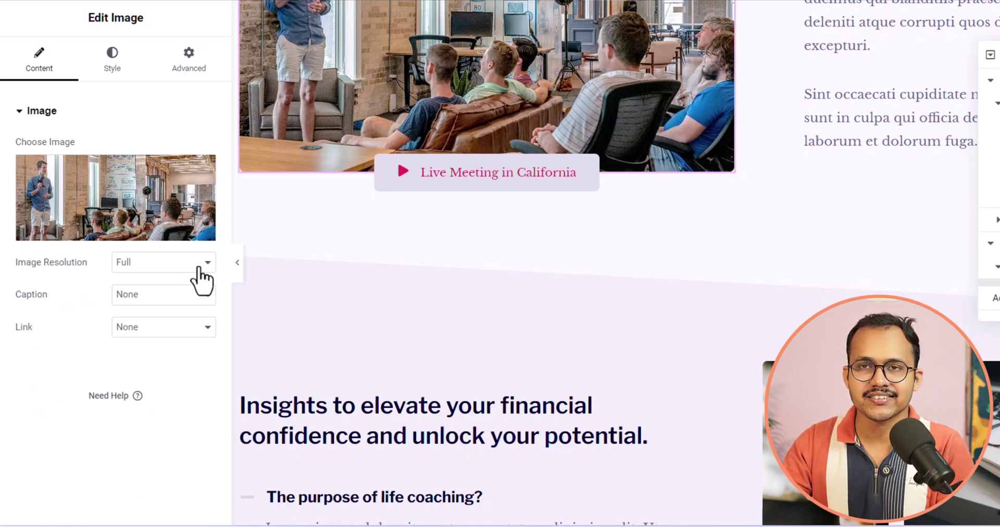